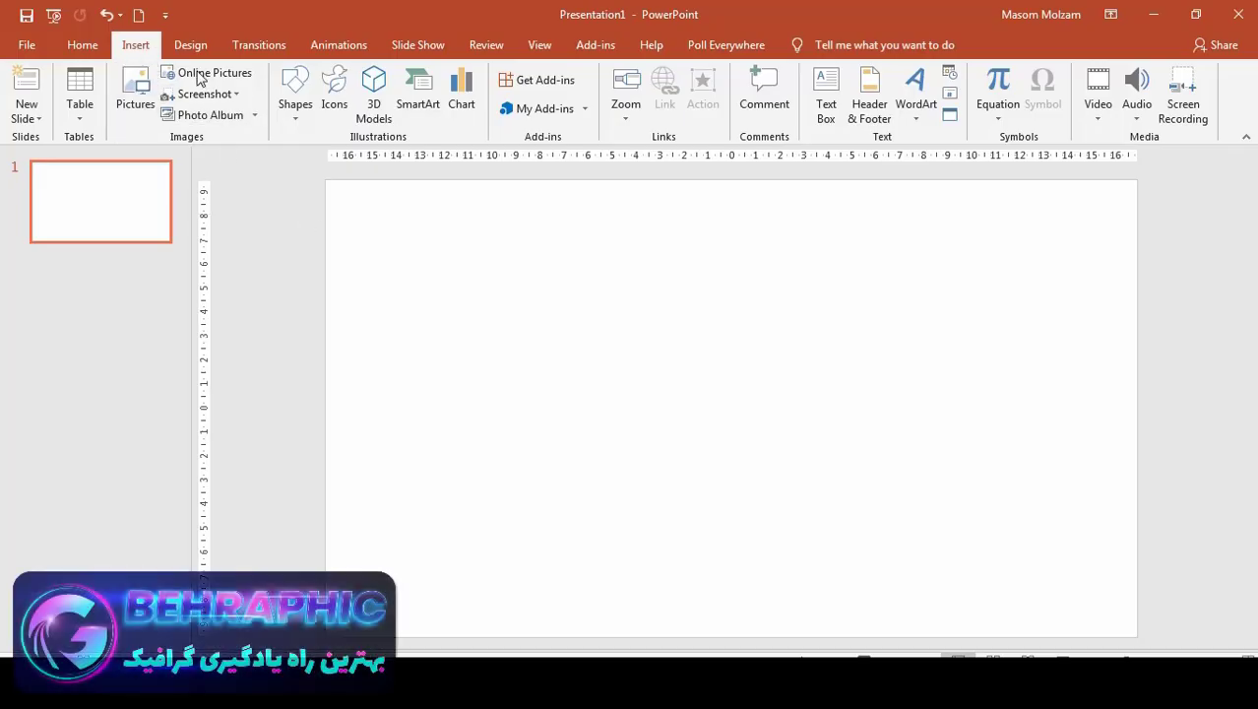
Bring up the Insert Icons library and scroll its list down to the Apparel section
click(330, 107)
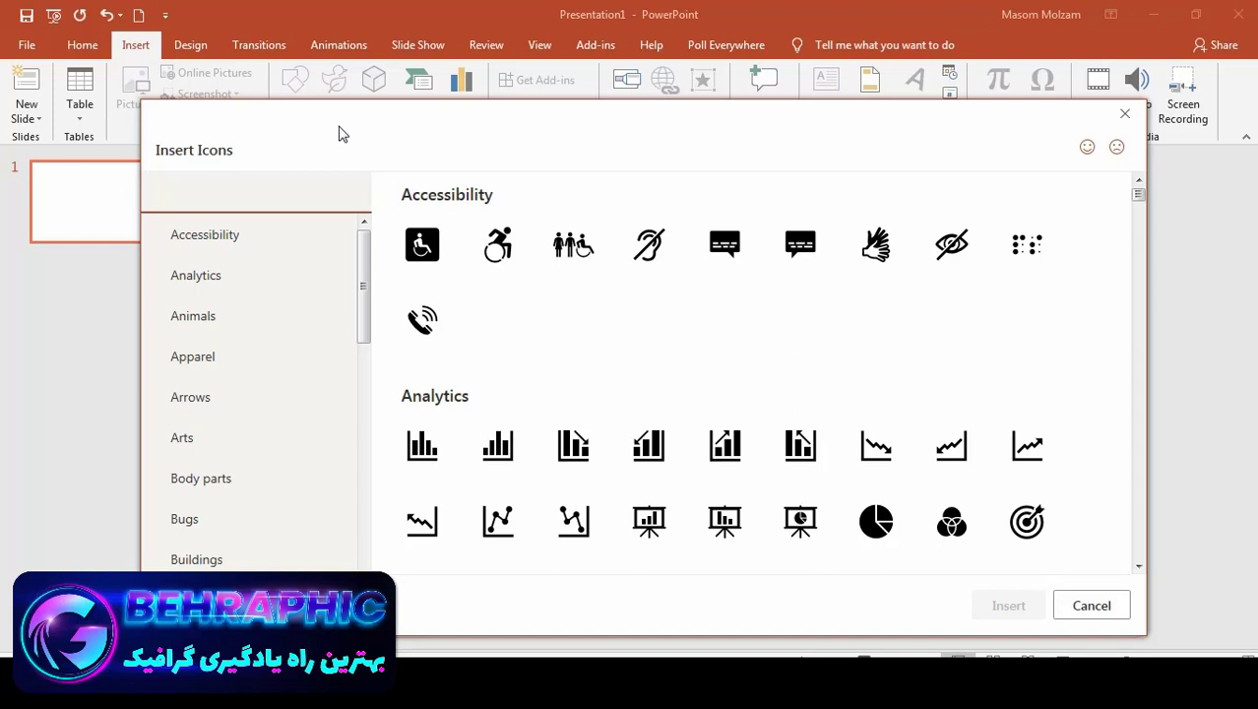
drag(1139, 199, 1138, 235)
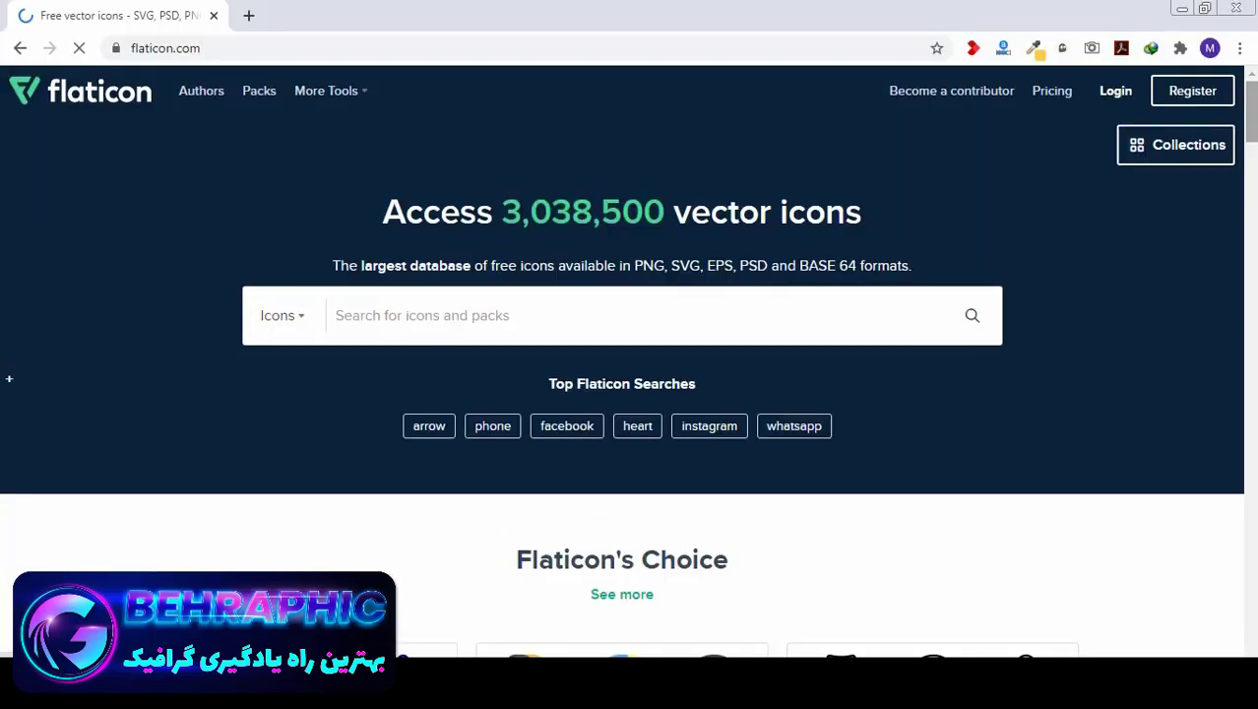
scroll(630, 394, down, 3)
scroll(630, 393, down, 3)
drag(1251, 159, 1251, 257)
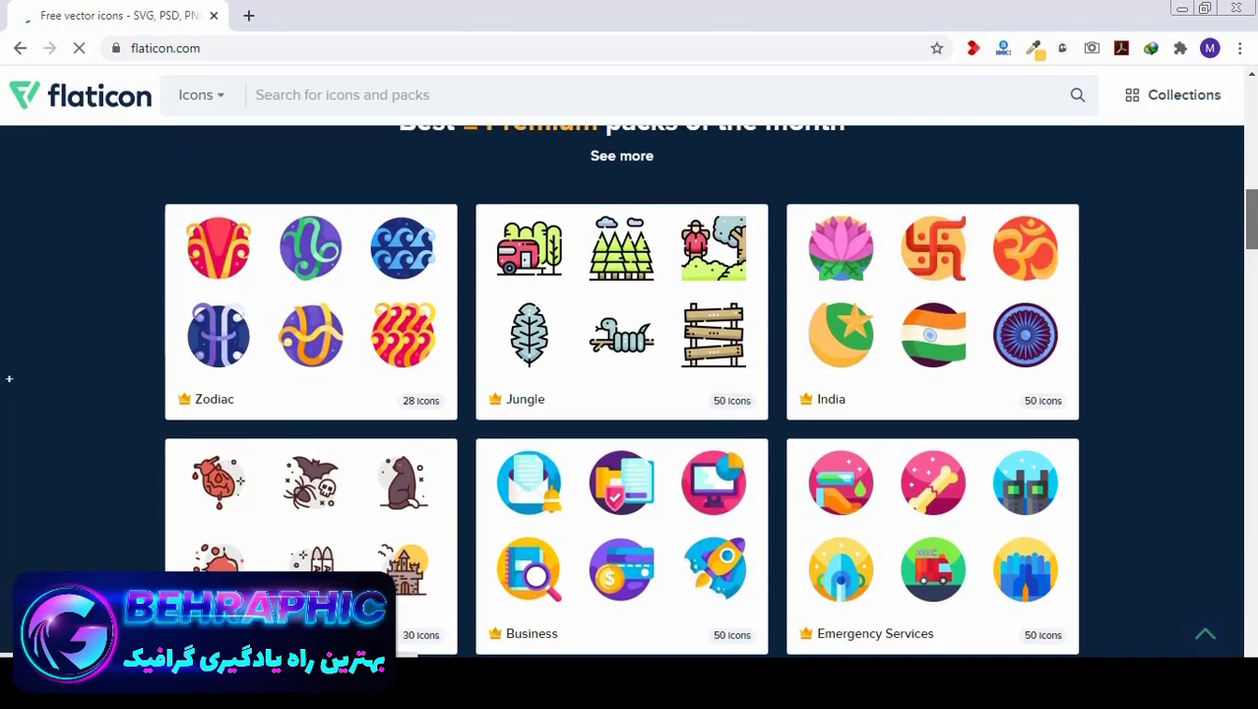
drag(1251, 258, 1251, 204)
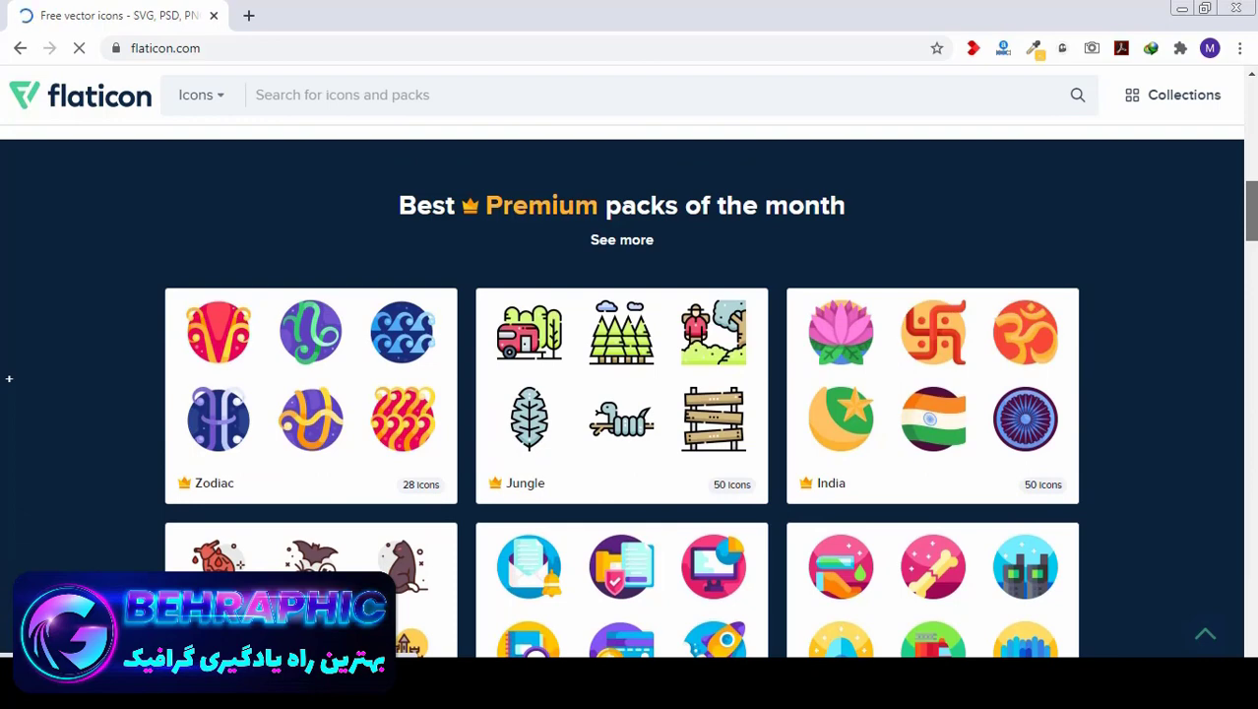
scroll(1070, 300, up, 5)
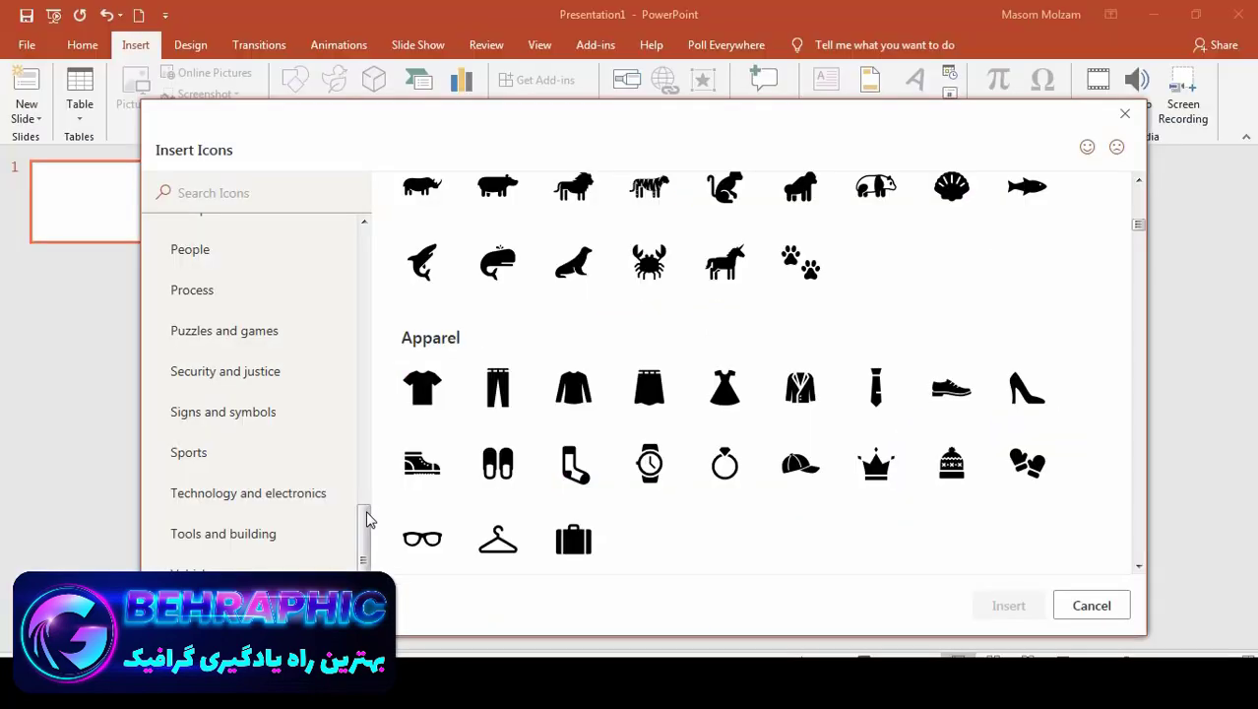
drag(365, 517, 380, 224)
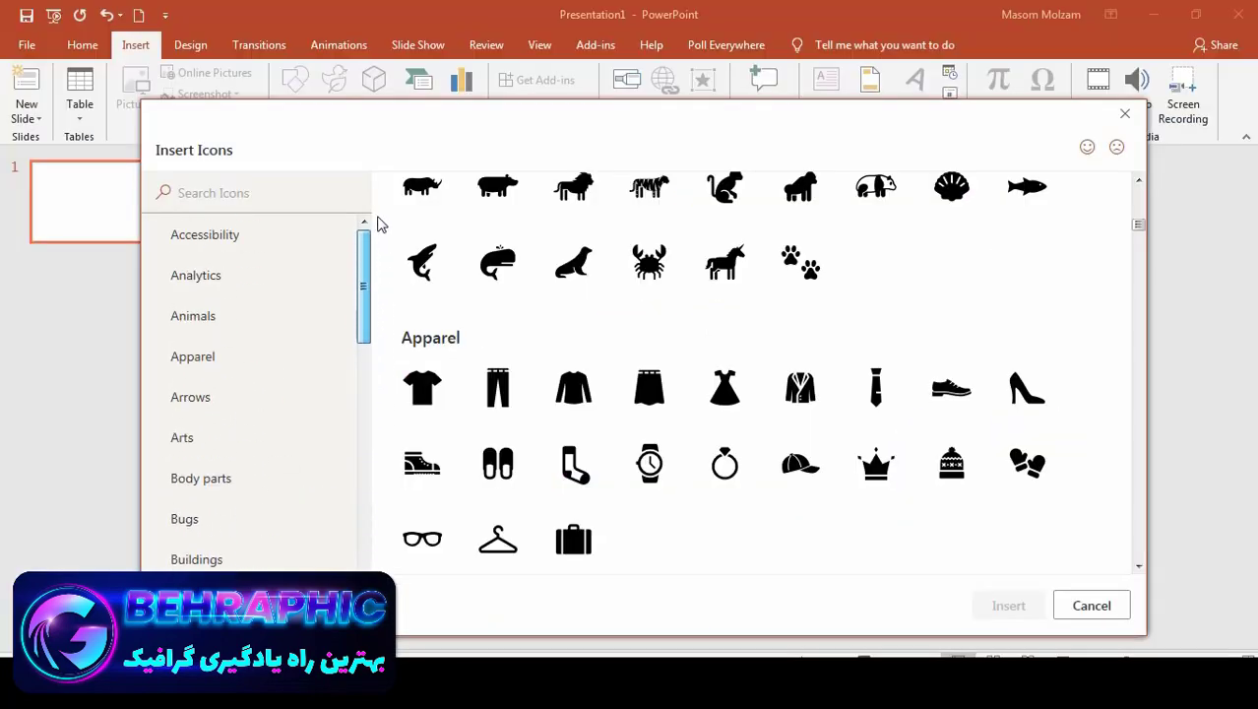
Browse the icon categories, then search the library for 'bag' after first trying 'apple'
scroll(245, 455, down, 1)
scroll(247, 461, down, 3)
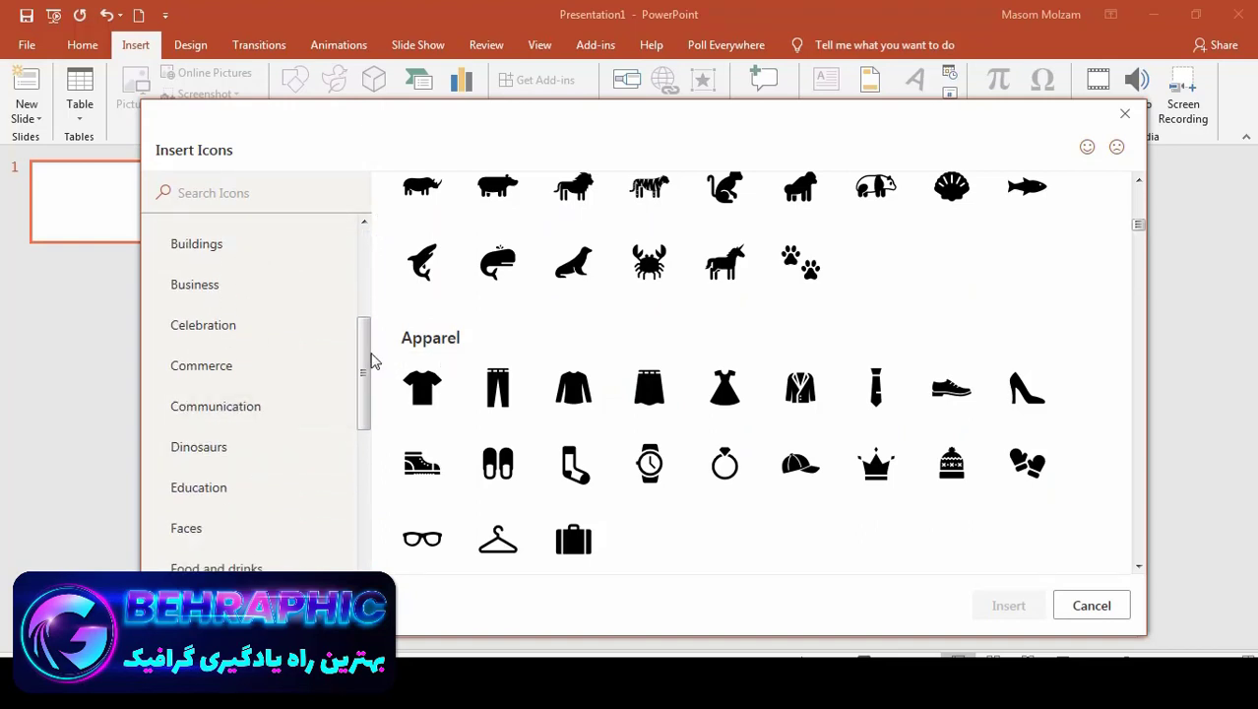
mouse_move(365, 353)
mouse_down()
mouse_move(365, 366)
mouse_move(365, 323)
mouse_up()
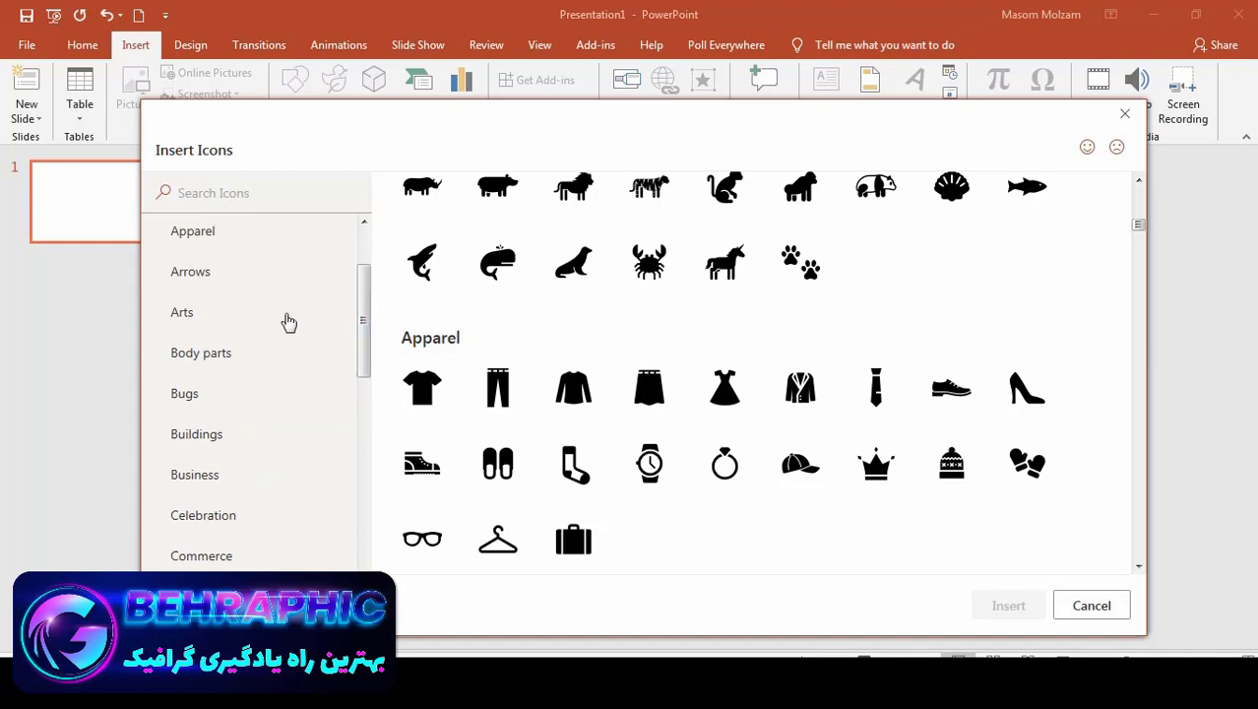
click(176, 315)
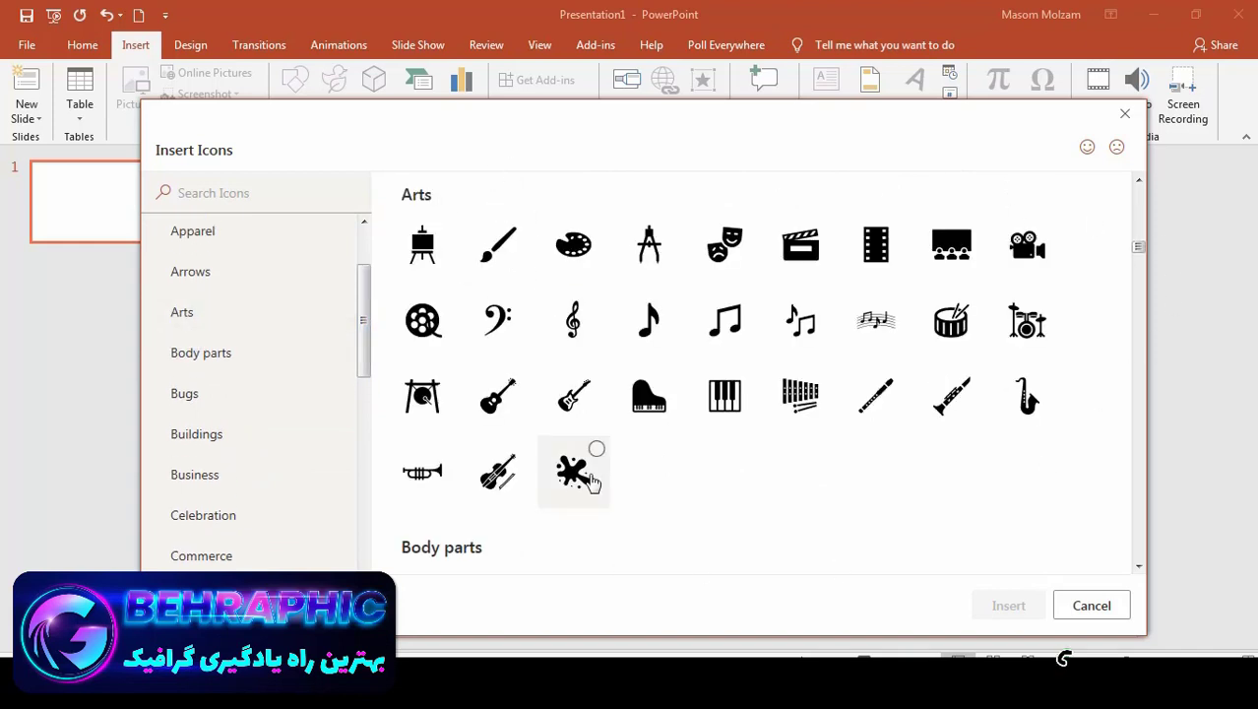
click(200, 190)
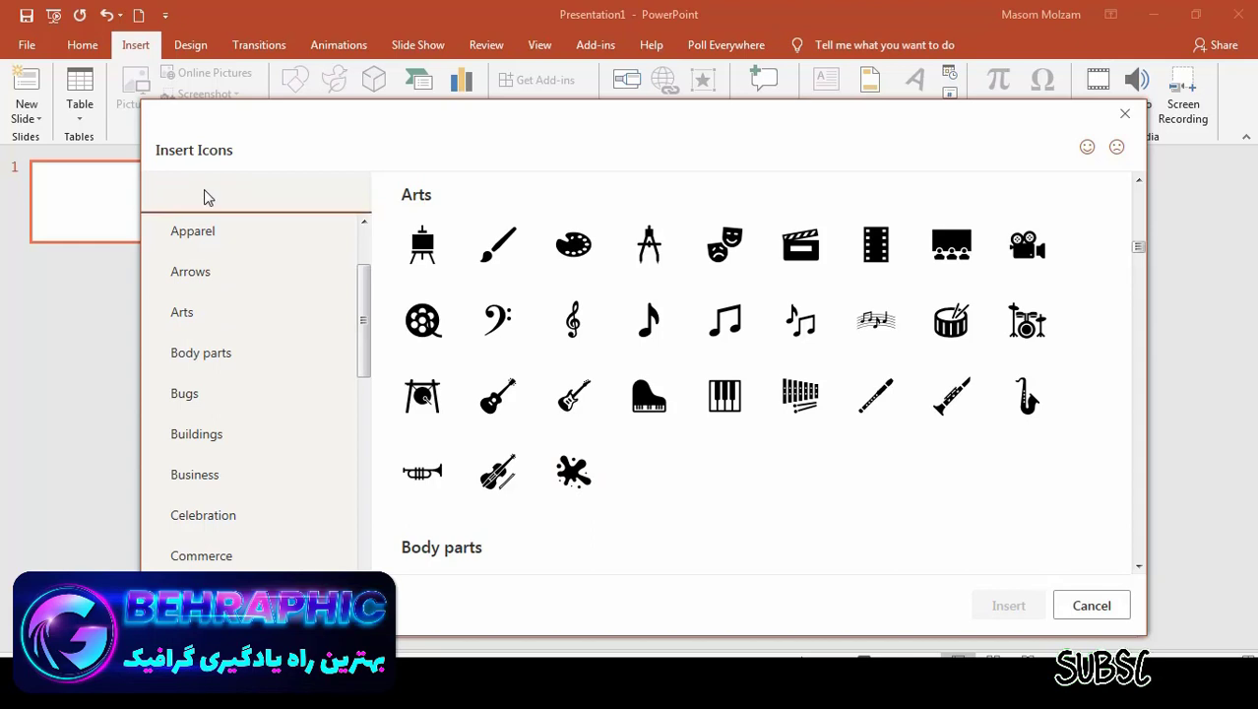
text(apple)
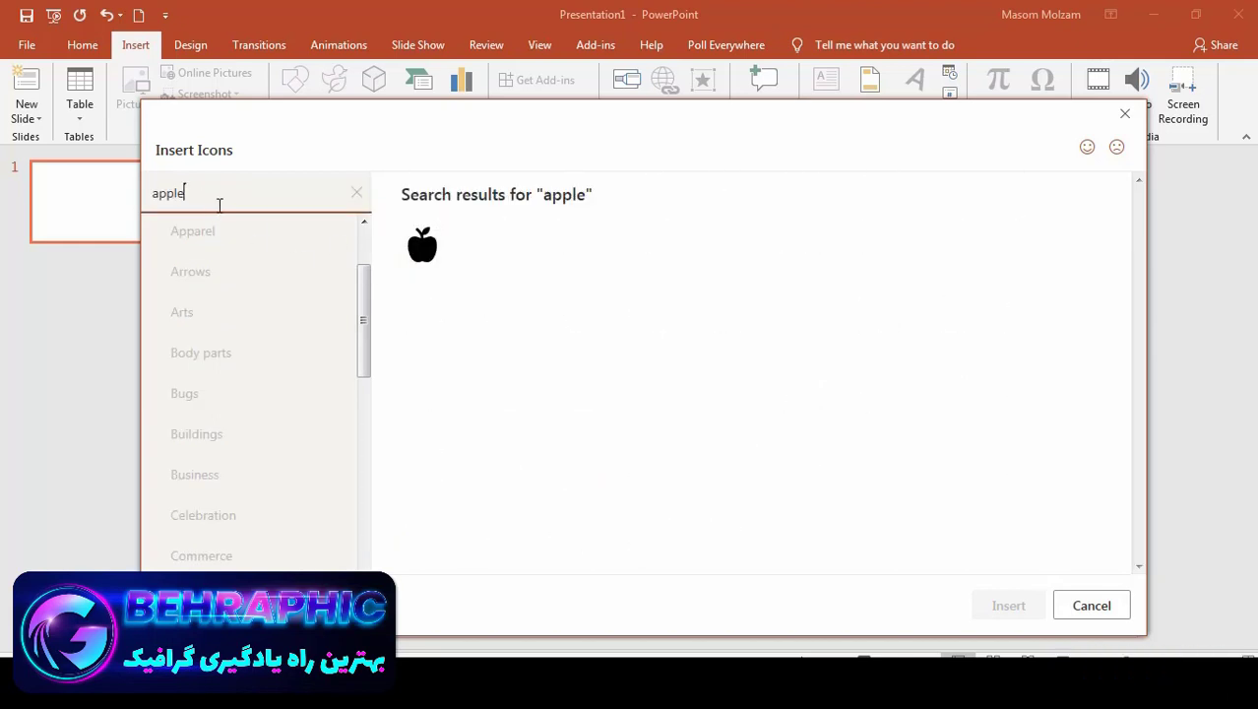
double_click(220, 201)
text(ba)
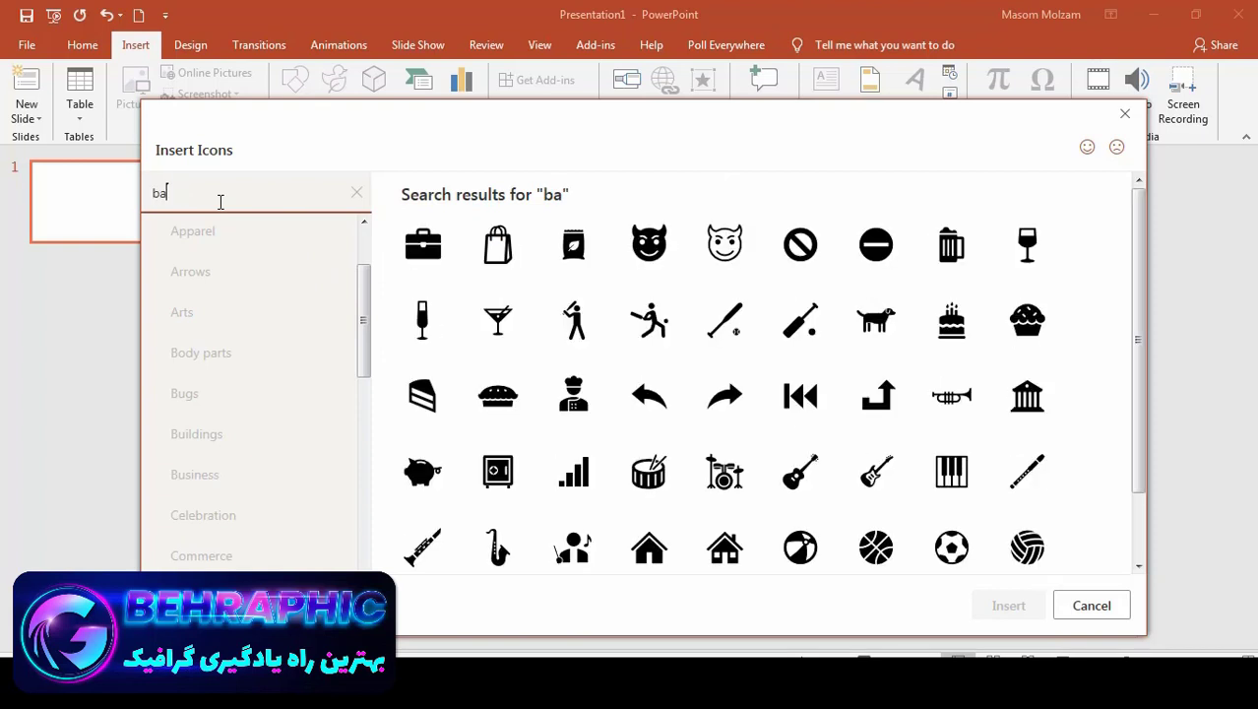
text(g)
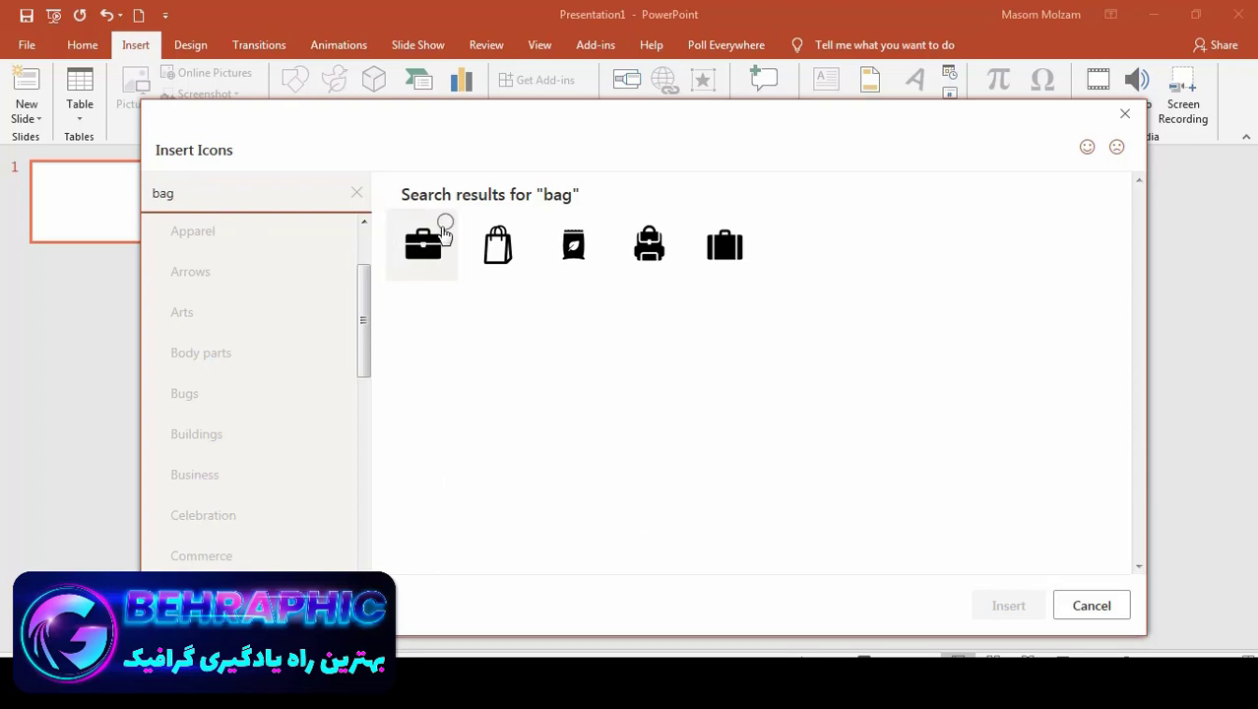
Pick two briefcase icons, a bag icon and the backpack icon, and insert all four
click(426, 251)
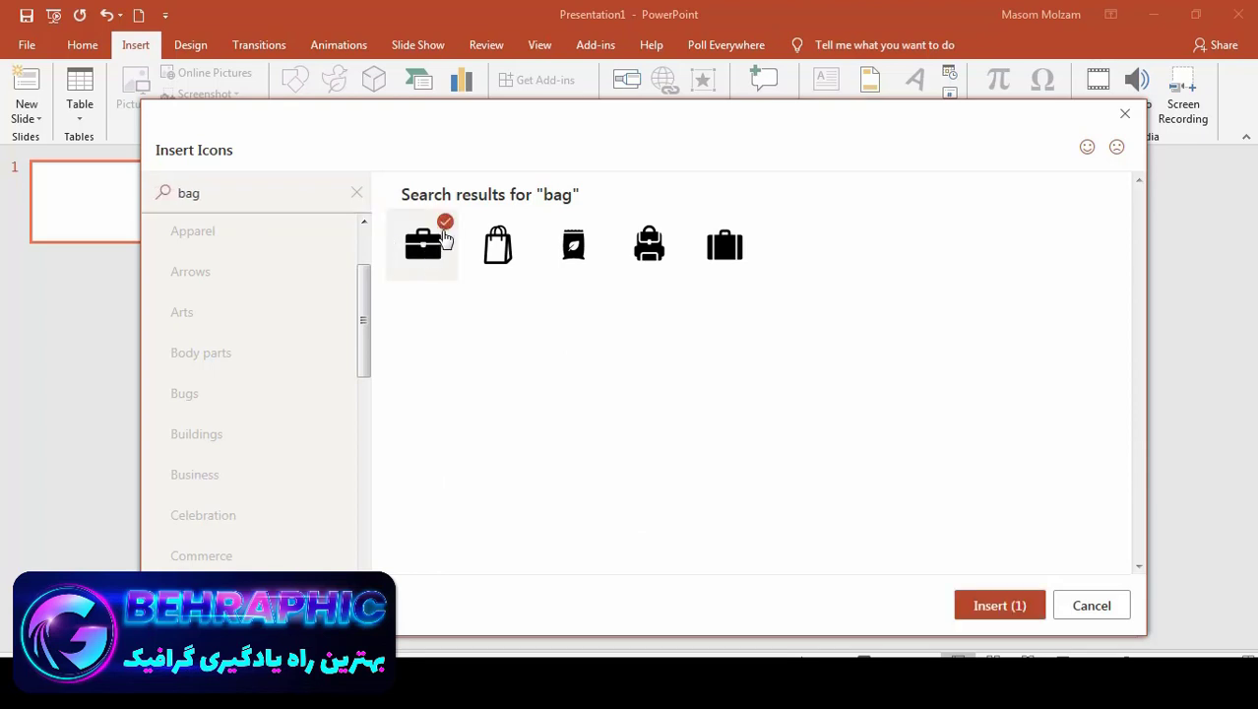
click(596, 227)
click(672, 224)
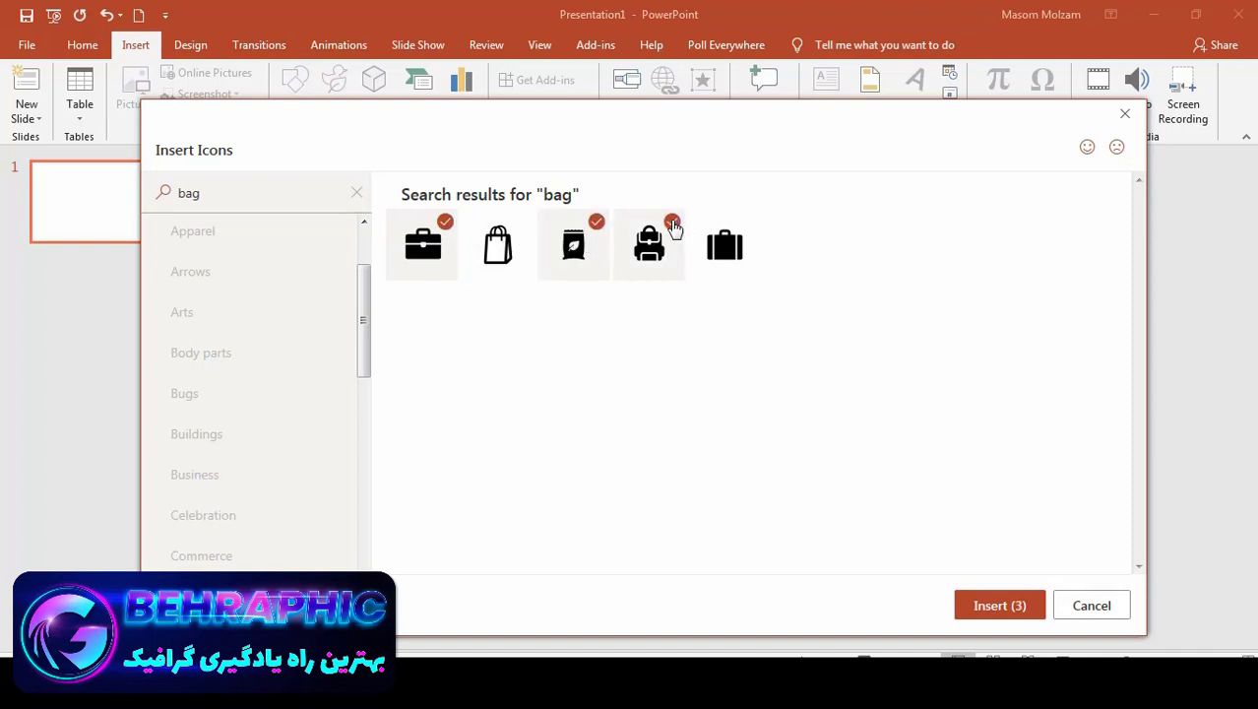
click(750, 234)
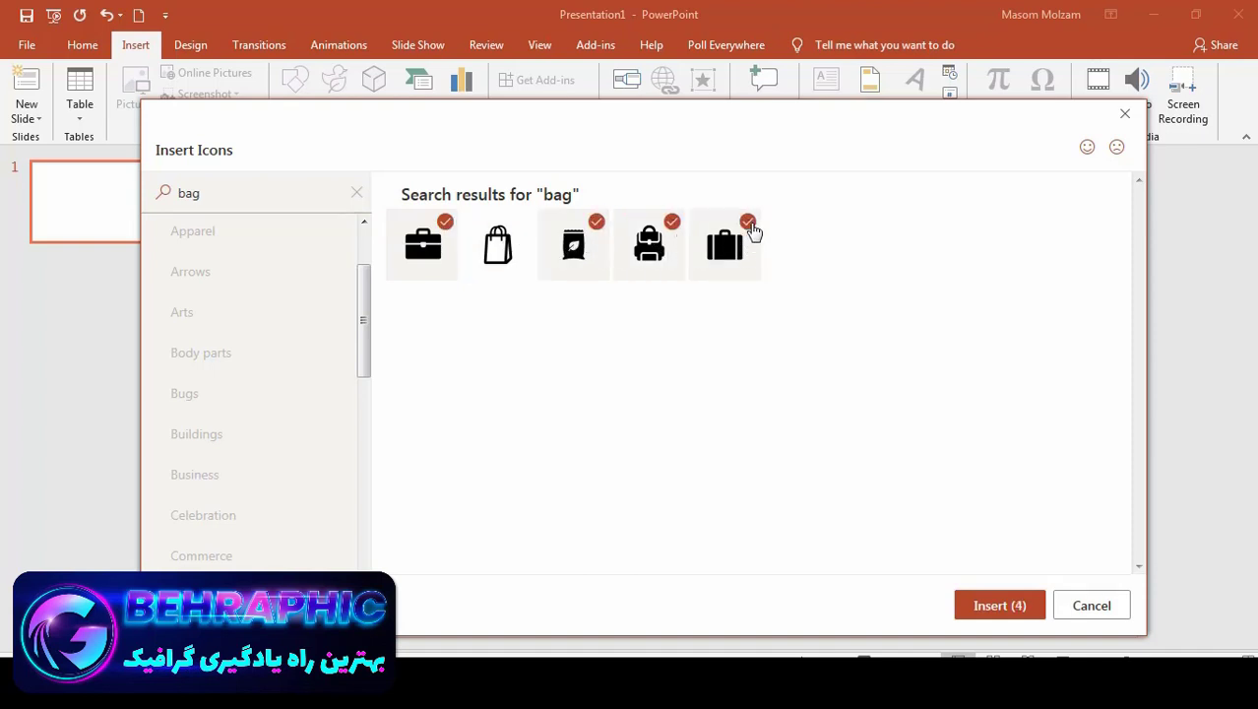
click(992, 608)
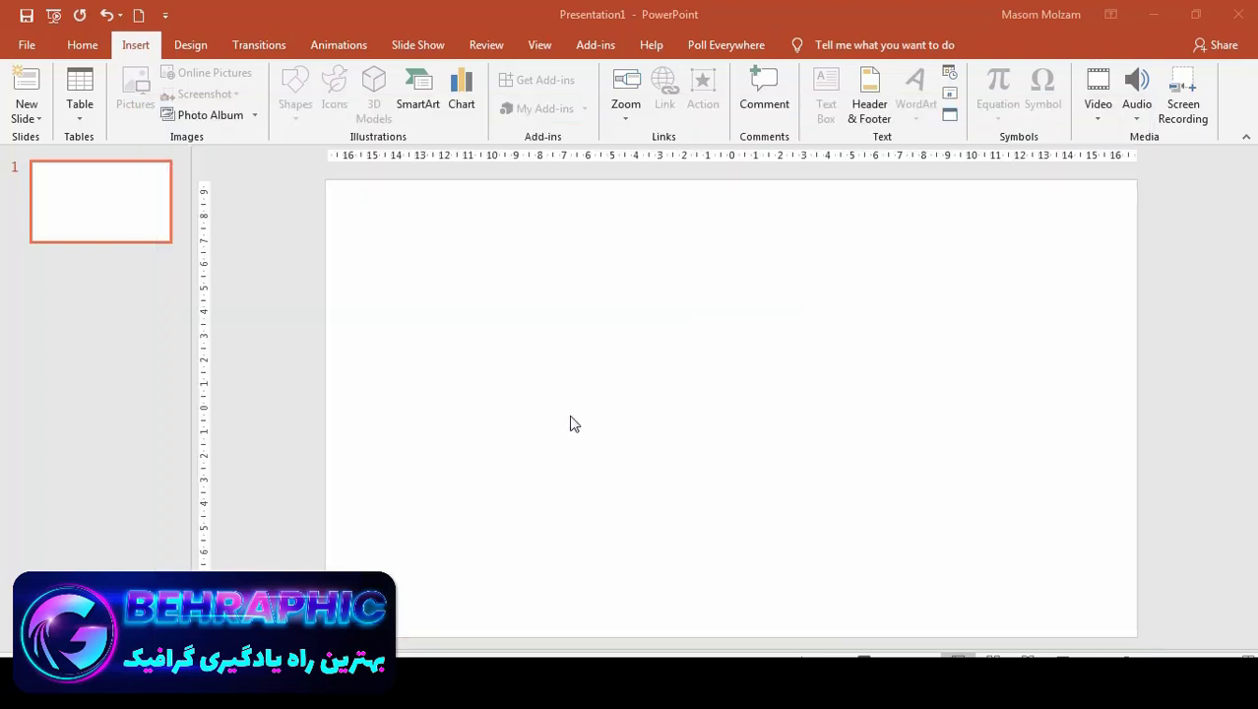
Drag the briefcase, suitcase, leaf bag and backpack apart so each sits separately
drag(701, 418, 596, 313)
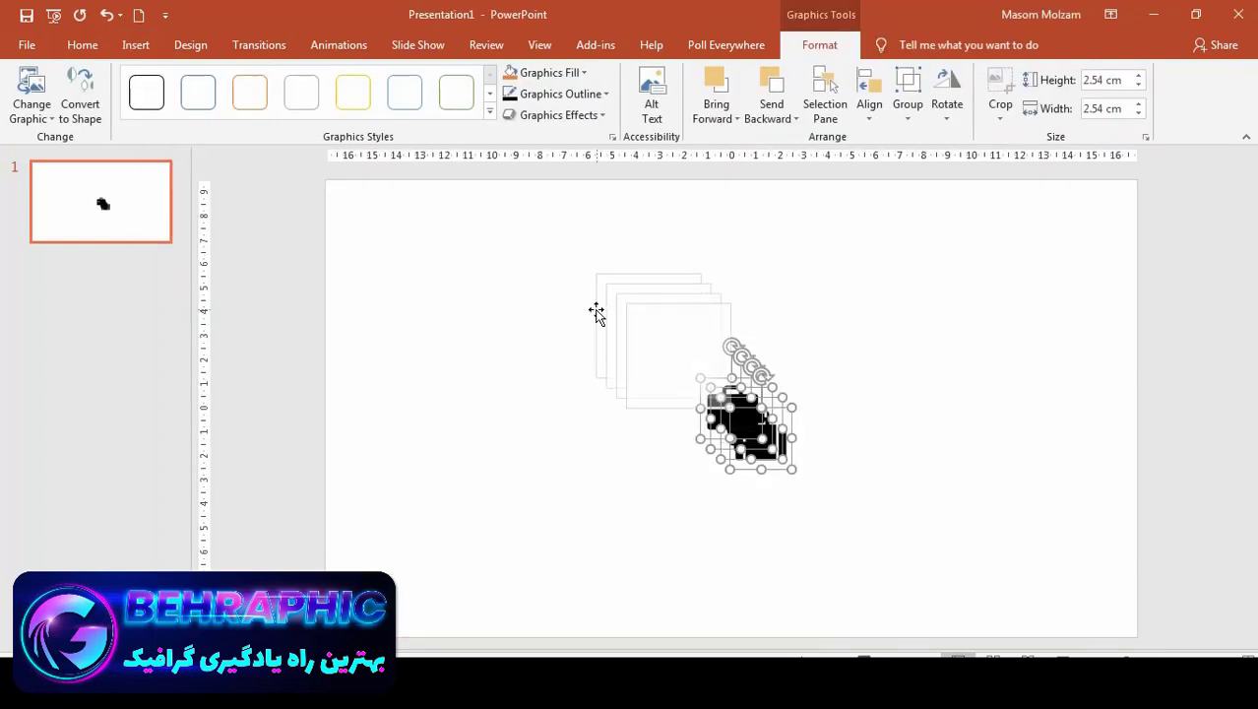
key(ctrl+z)
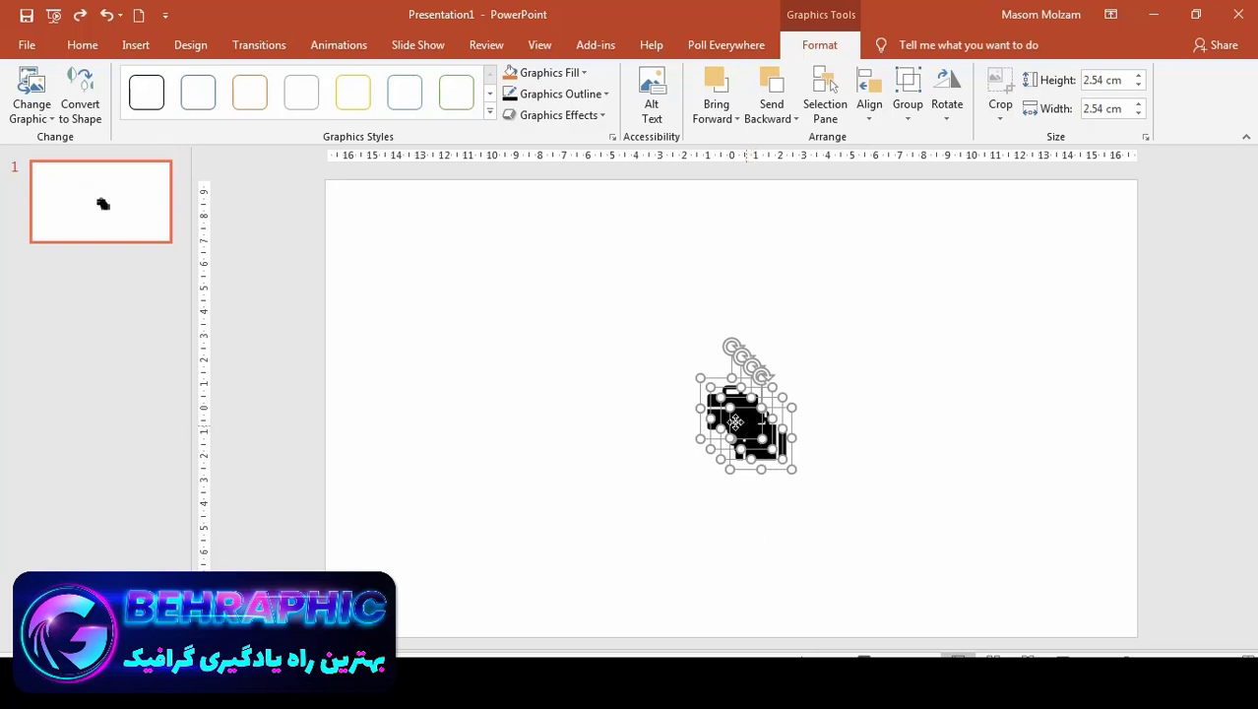
mouse_move(735, 421)
mouse_down()
mouse_move(547, 305)
mouse_move(701, 295)
mouse_up()
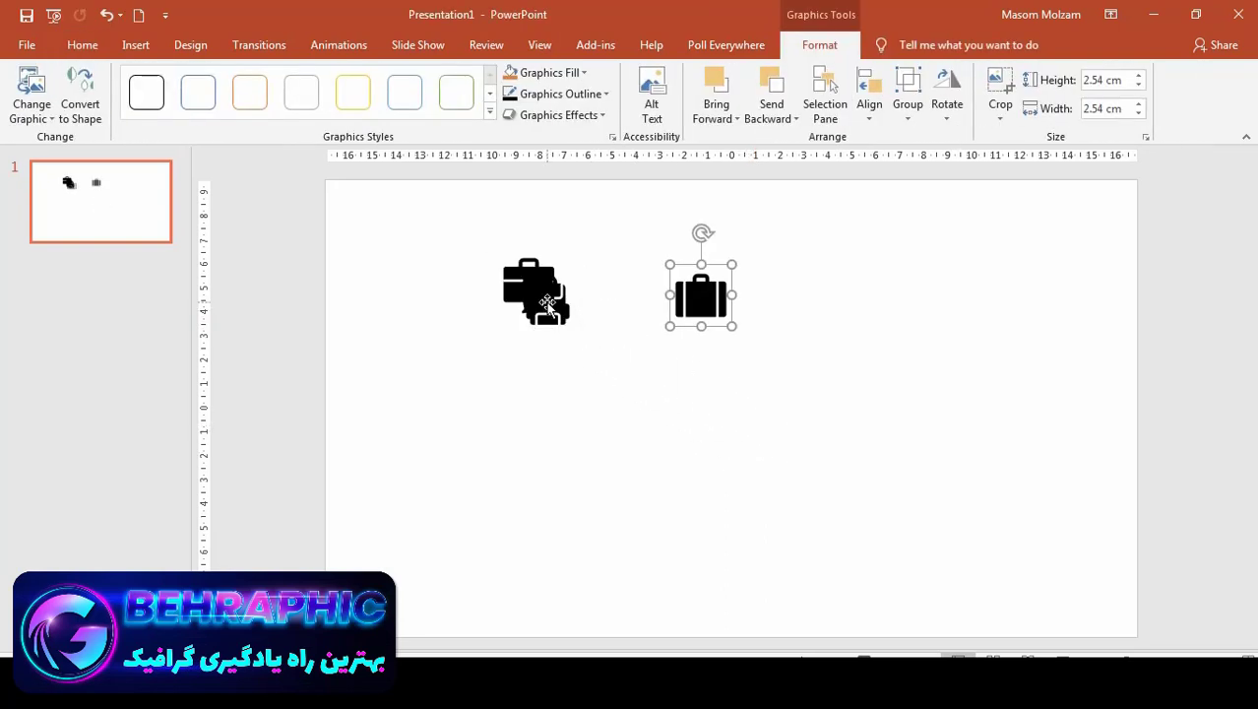
drag(547, 305, 623, 405)
mouse_move(537, 300)
mouse_down()
mouse_move(483, 358)
mouse_move(594, 276)
mouse_up()
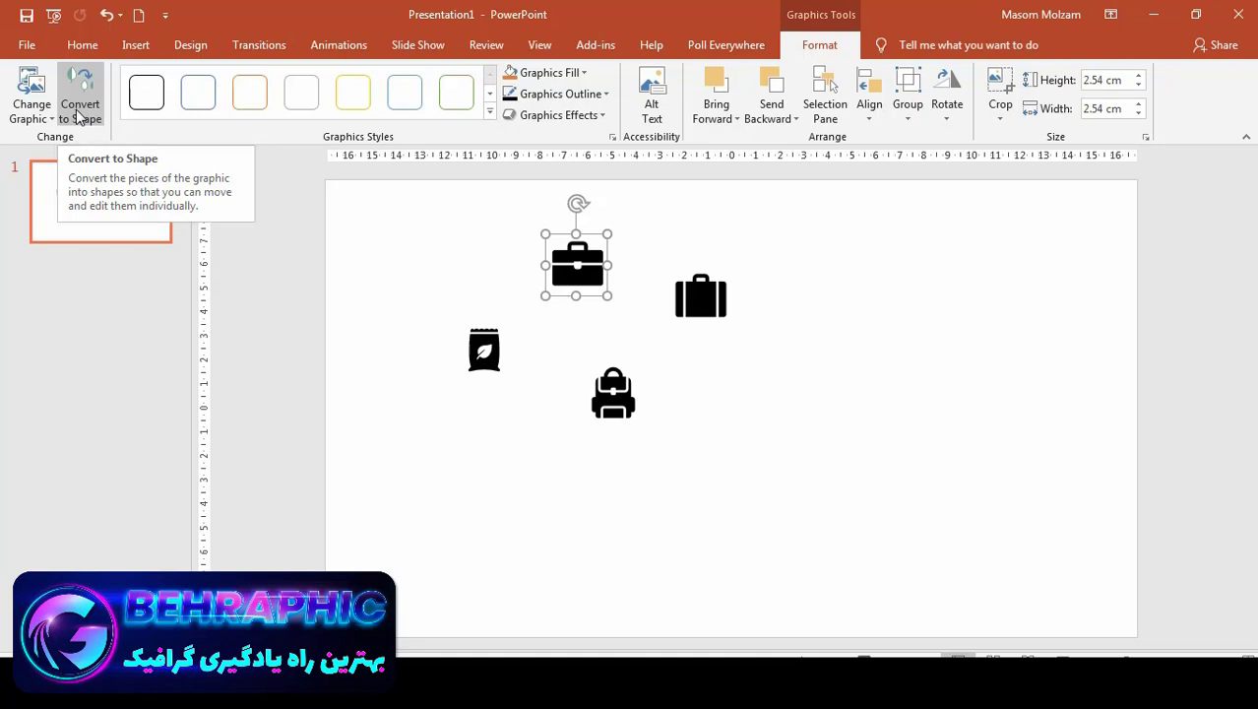
Convert the briefcase icon to a drawing object and ungroup it into separate pieces
click(81, 116)
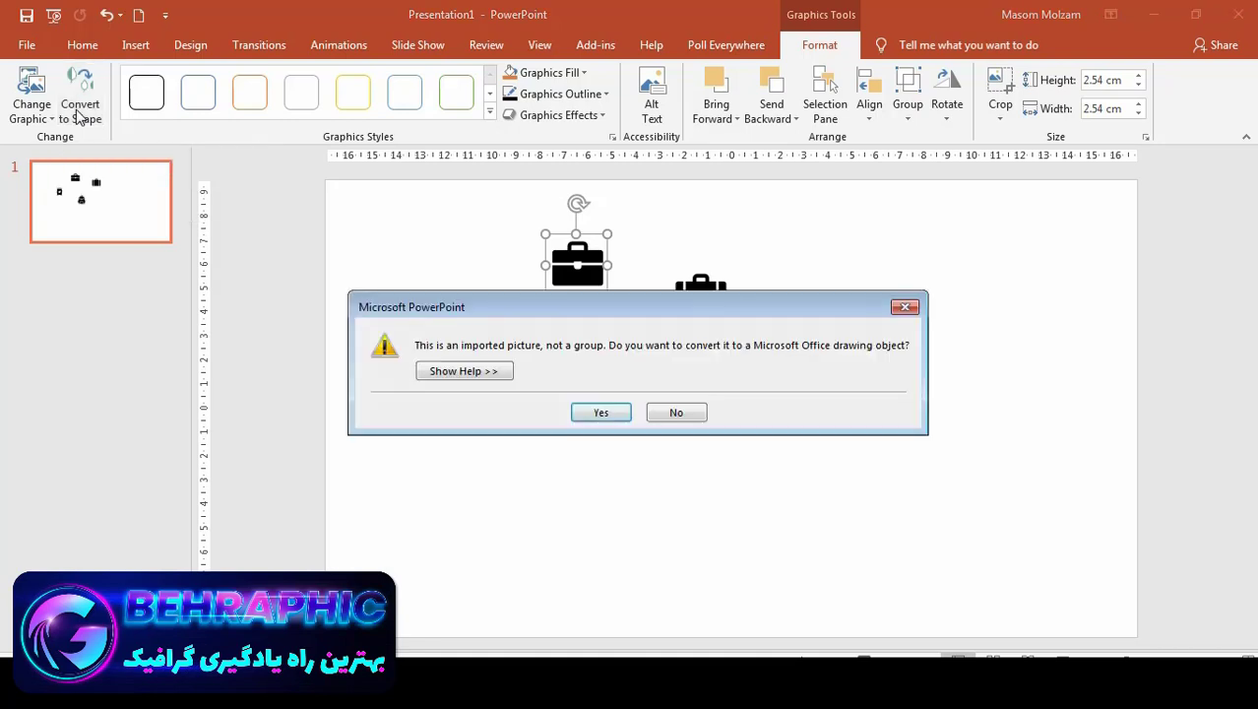
click(602, 413)
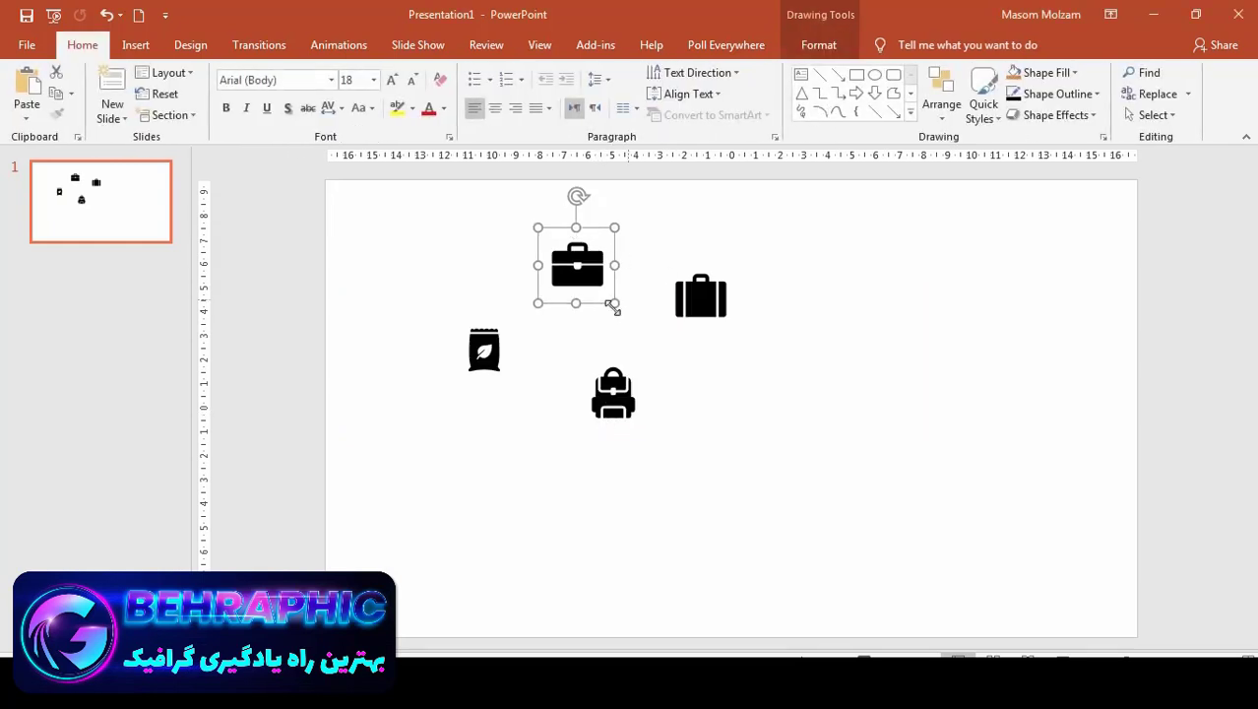
click(803, 46)
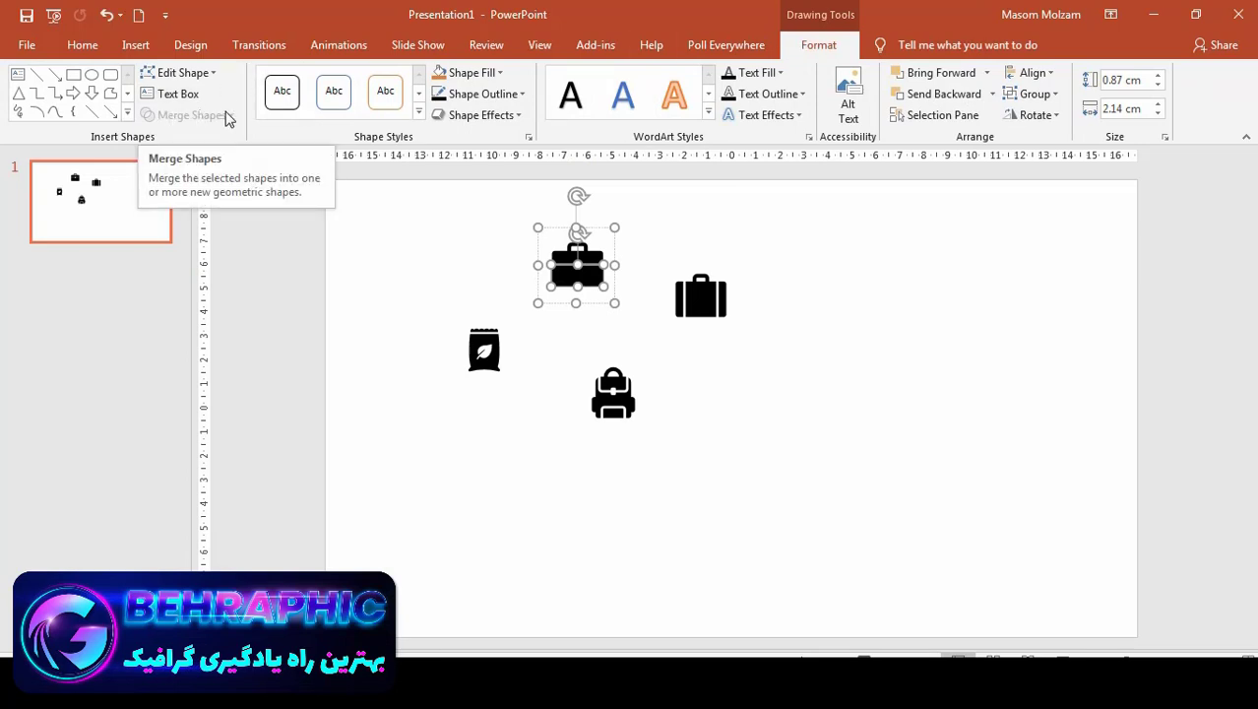
drag(599, 234, 607, 231)
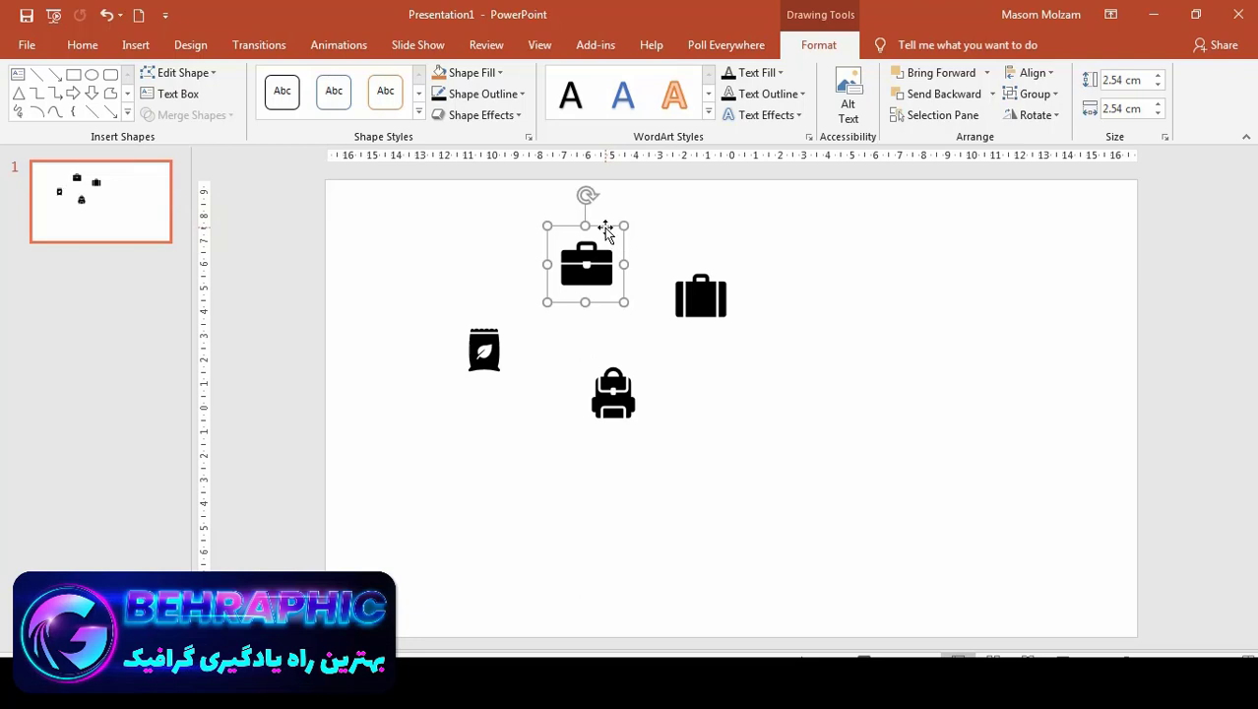
right_click(606, 232)
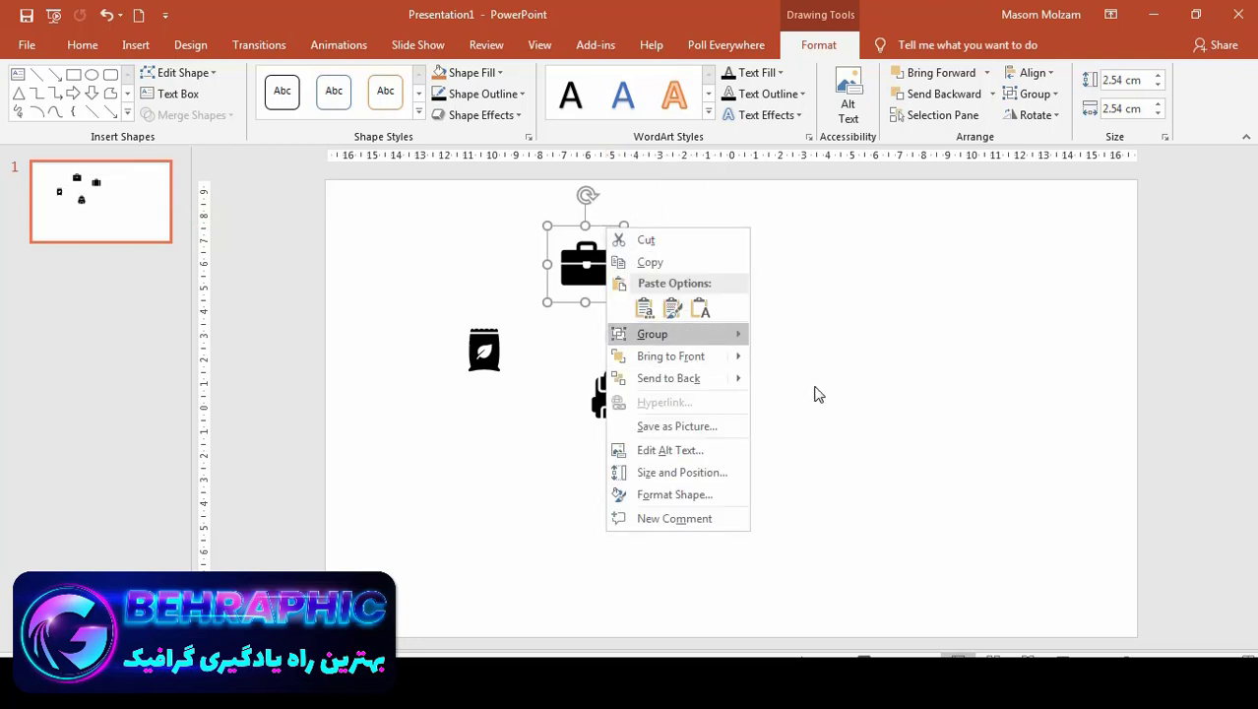
click(850, 304)
Realign the briefcase lid onto the body, filling the lid orange and the body yellow
drag(591, 270, 591, 295)
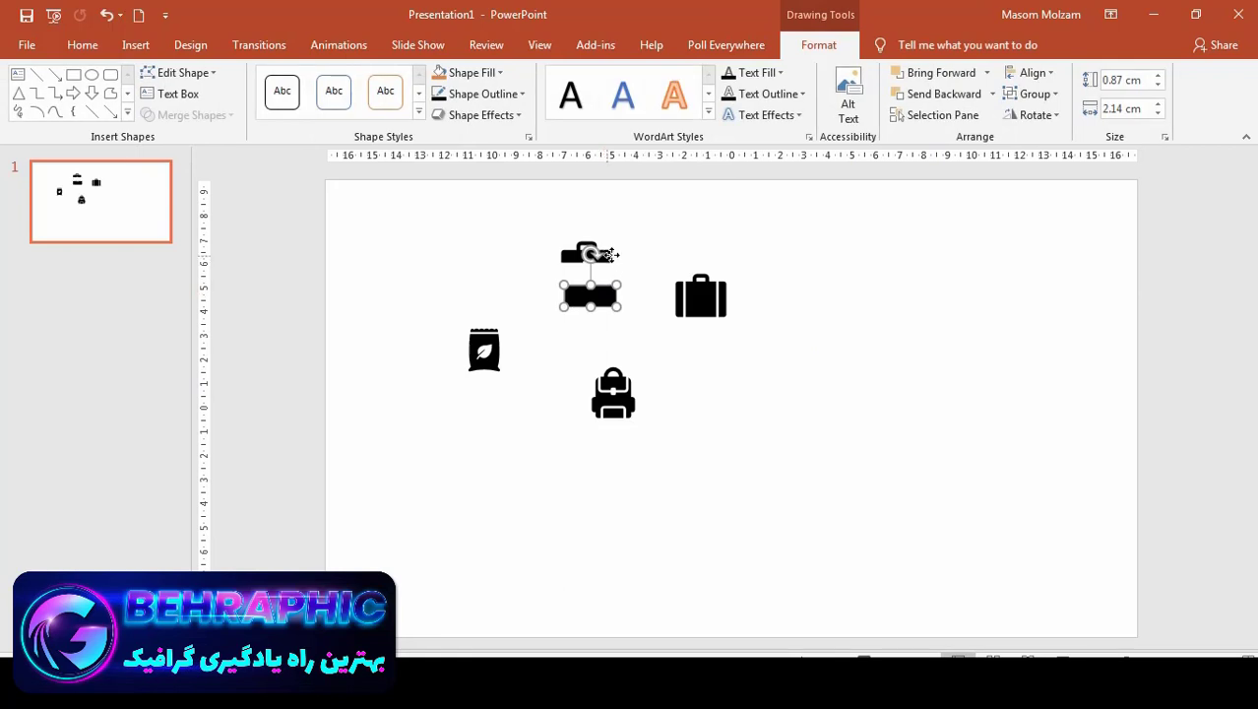
click(609, 255)
drag(599, 248, 600, 278)
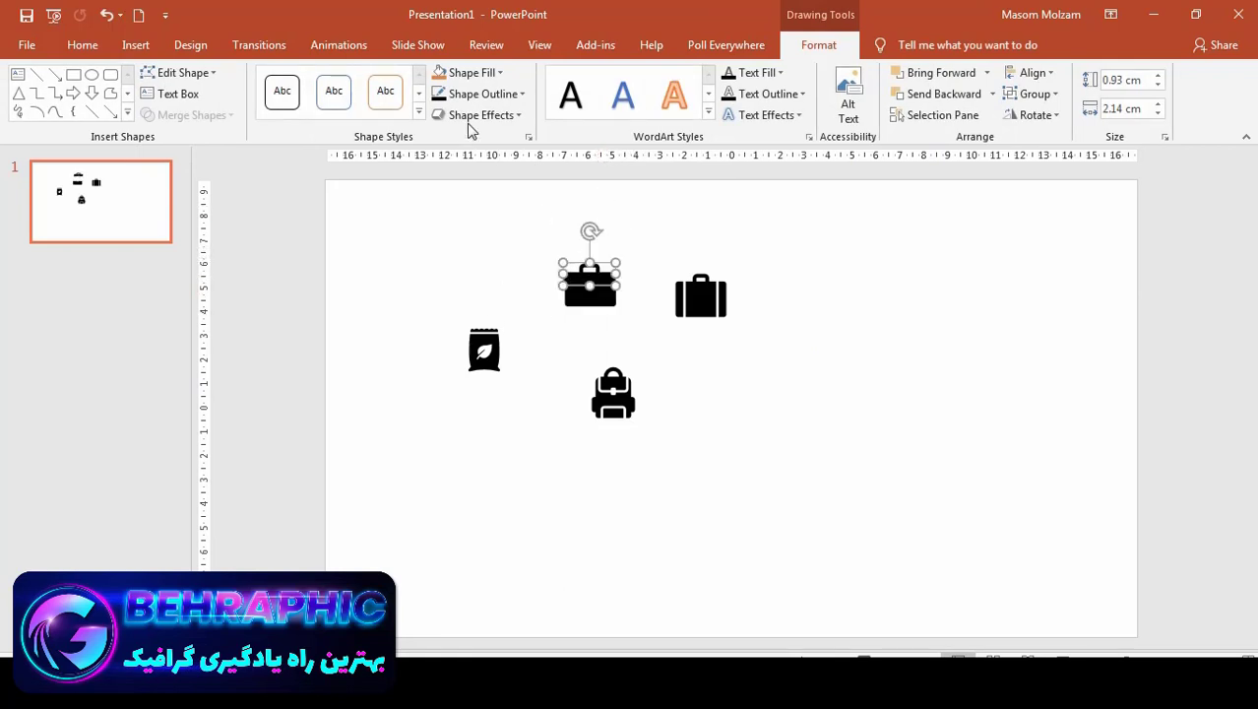
click(439, 72)
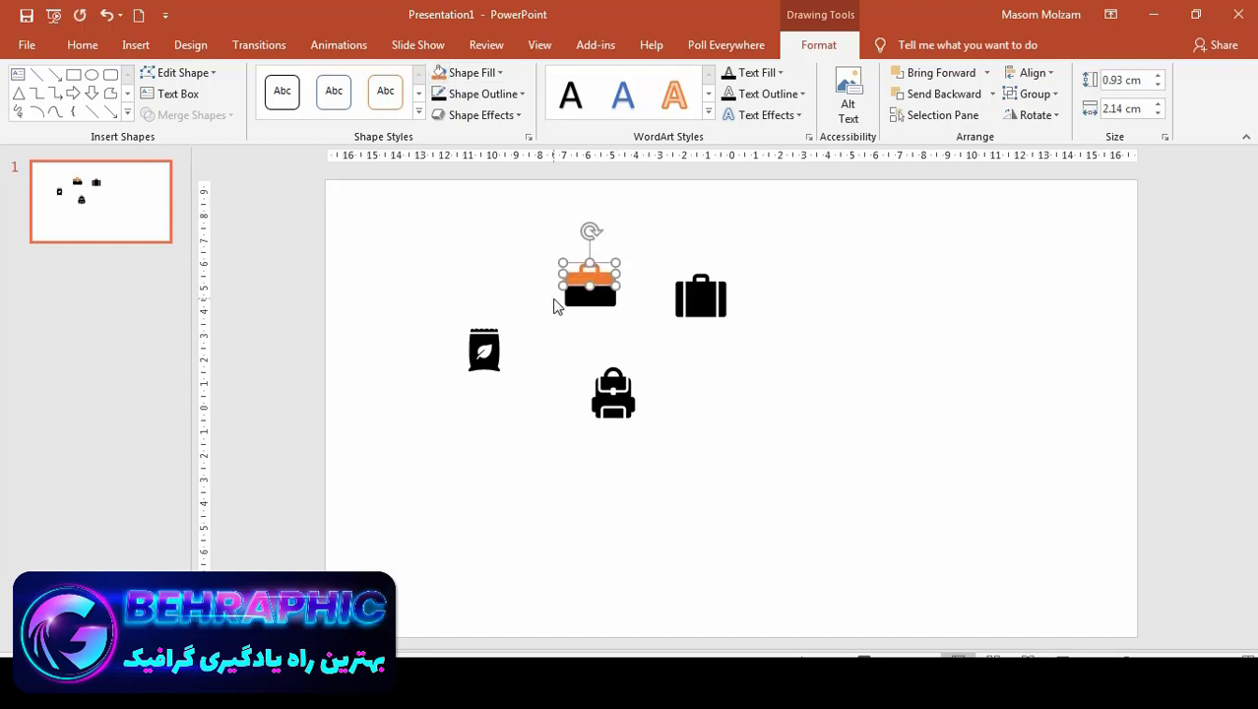
click(588, 297)
click(499, 73)
click(566, 102)
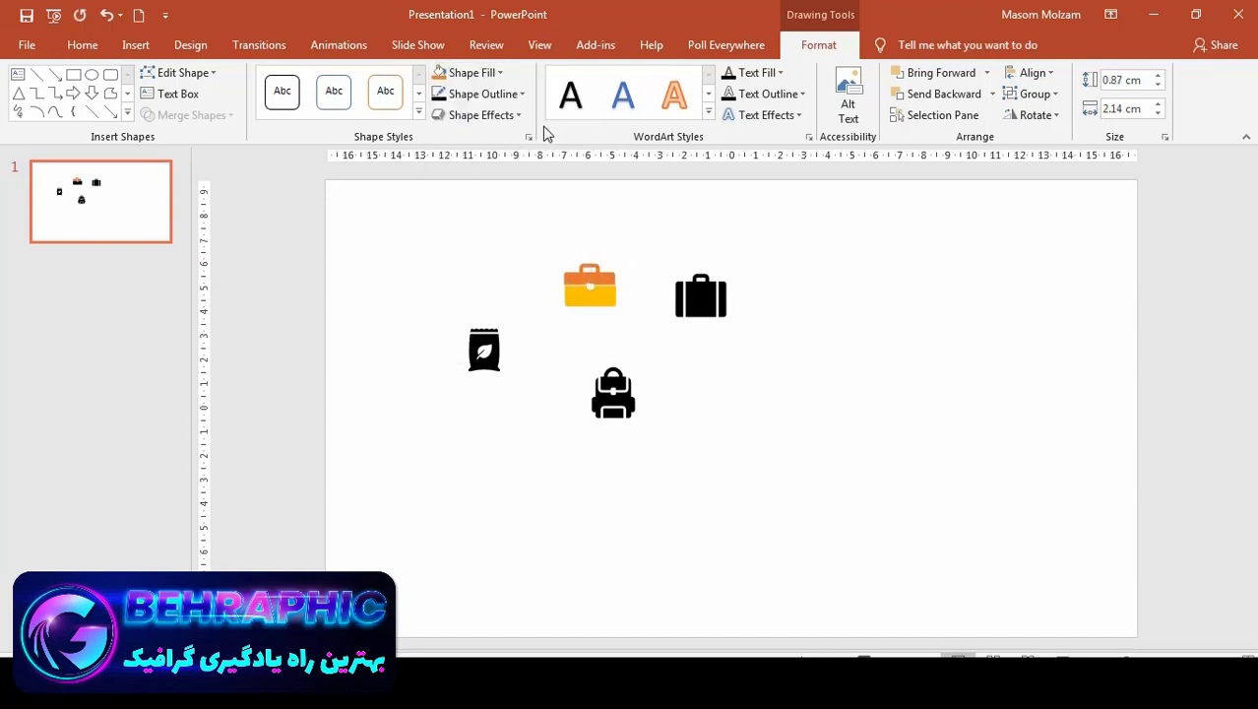
Select both lid and body and check the merge options, closing them without merging
shift+click(592, 281)
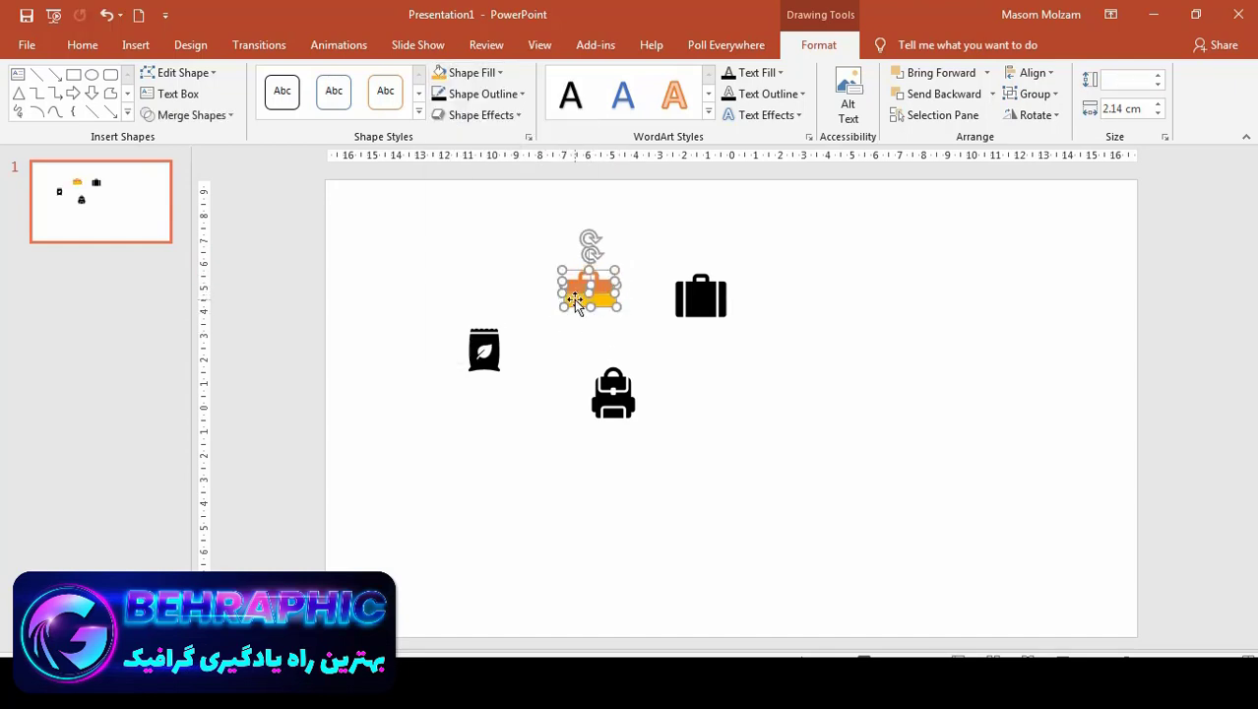
click(230, 116)
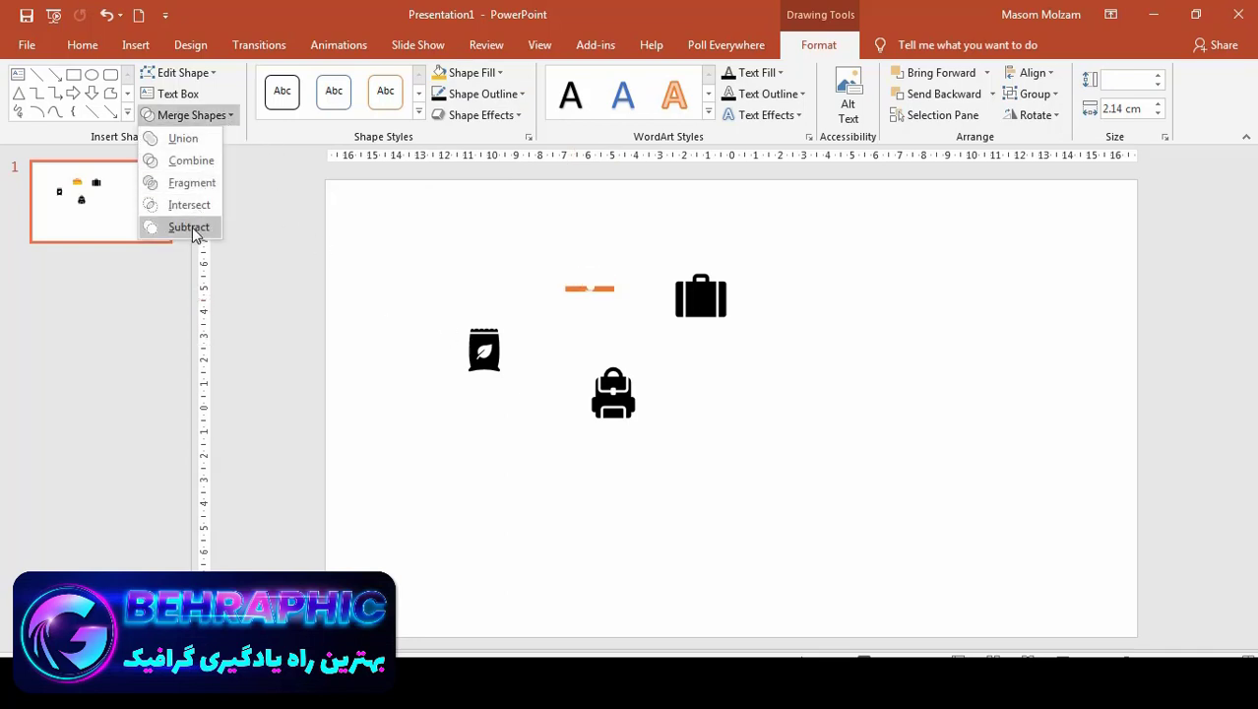
click(412, 240)
click(478, 350)
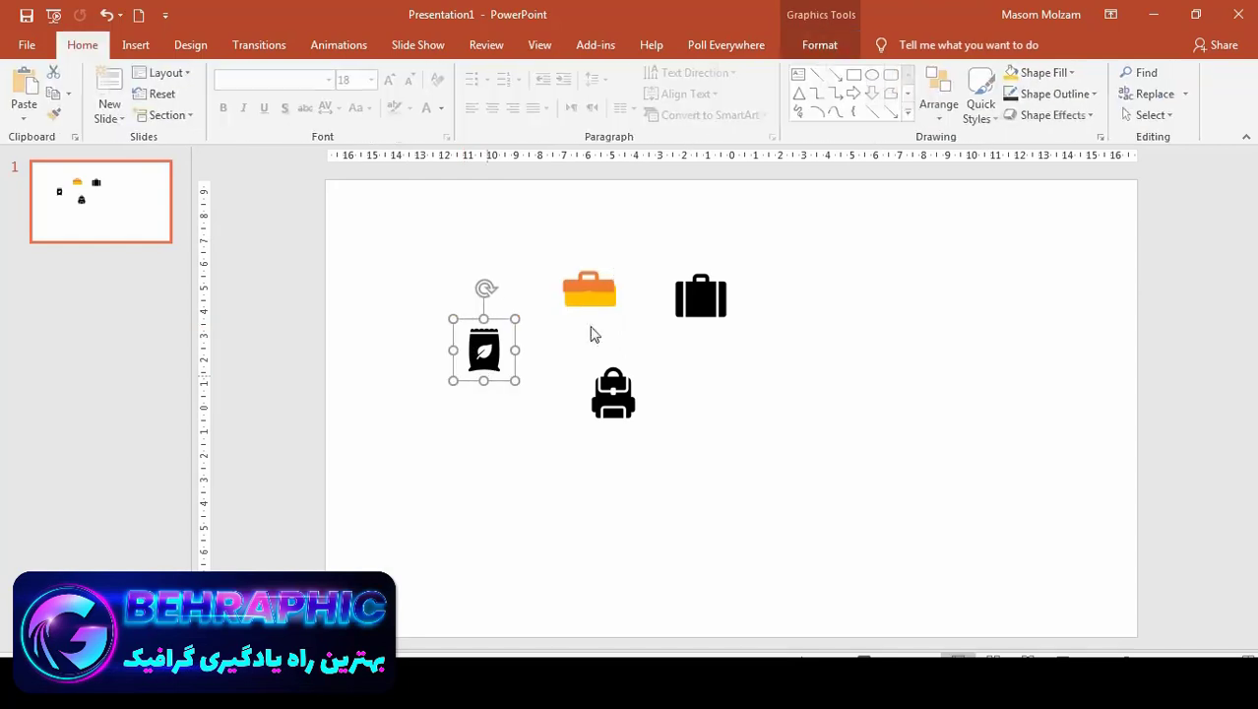
click(817, 46)
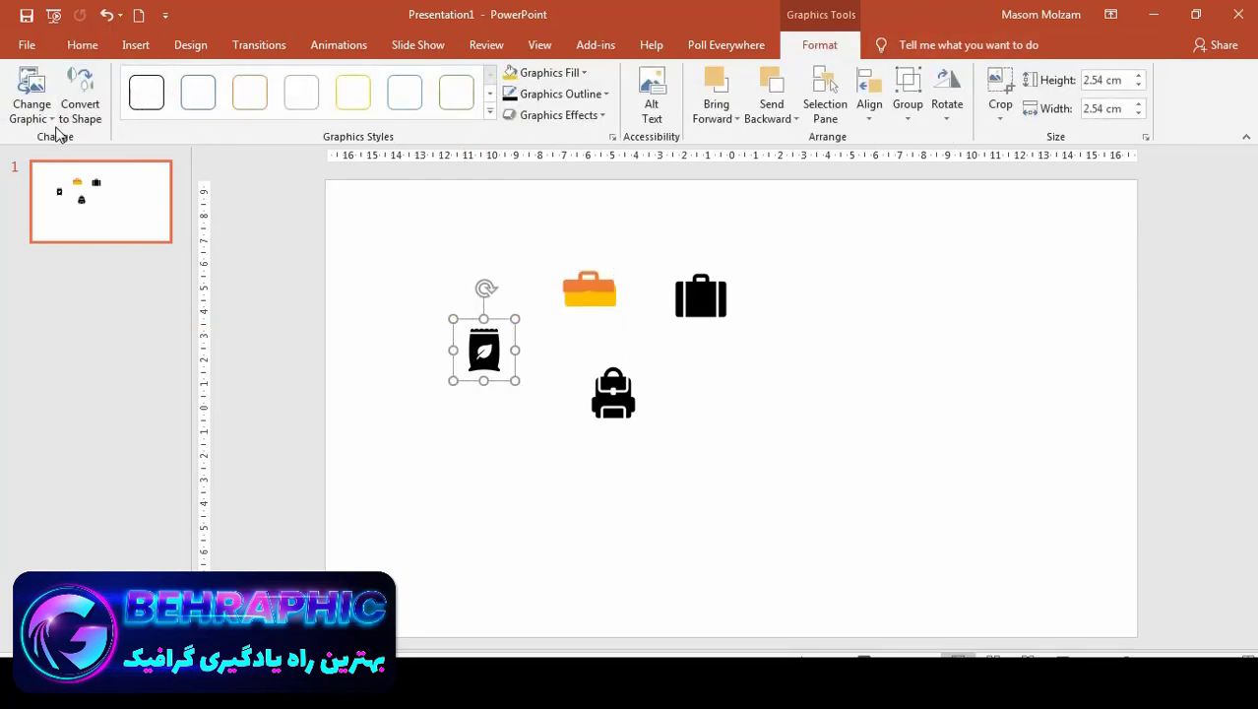
click(54, 119)
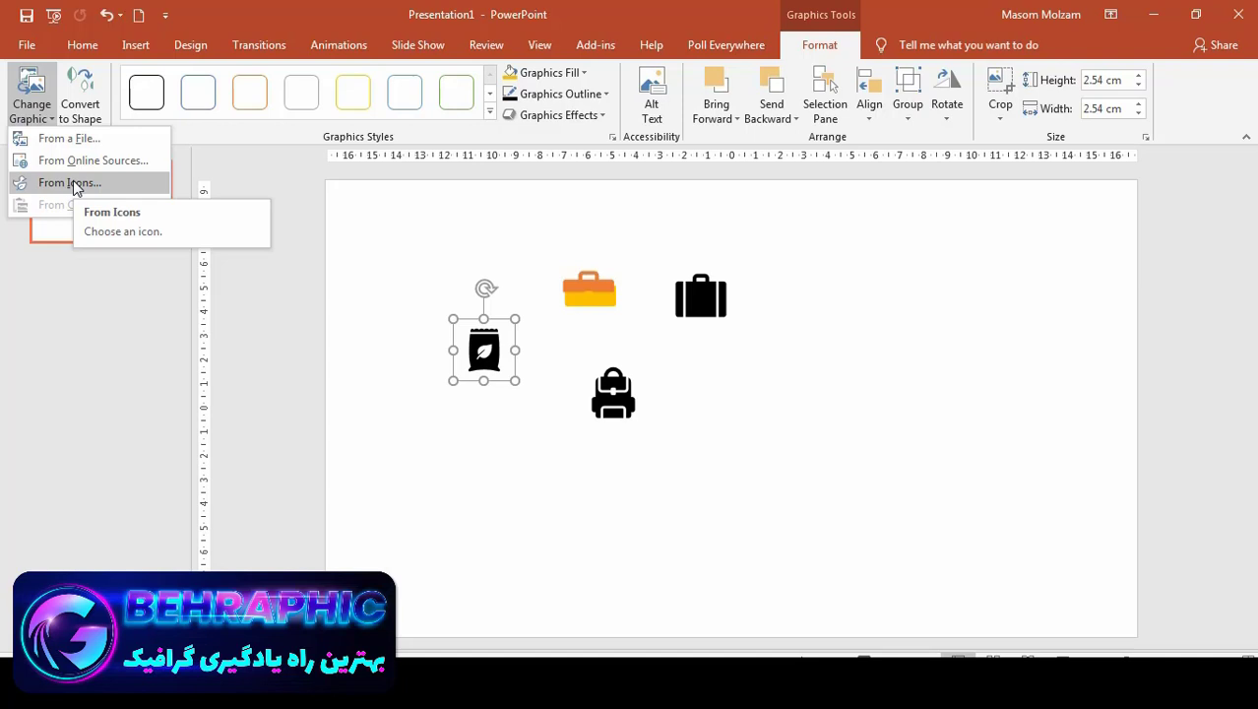
key(Escape)
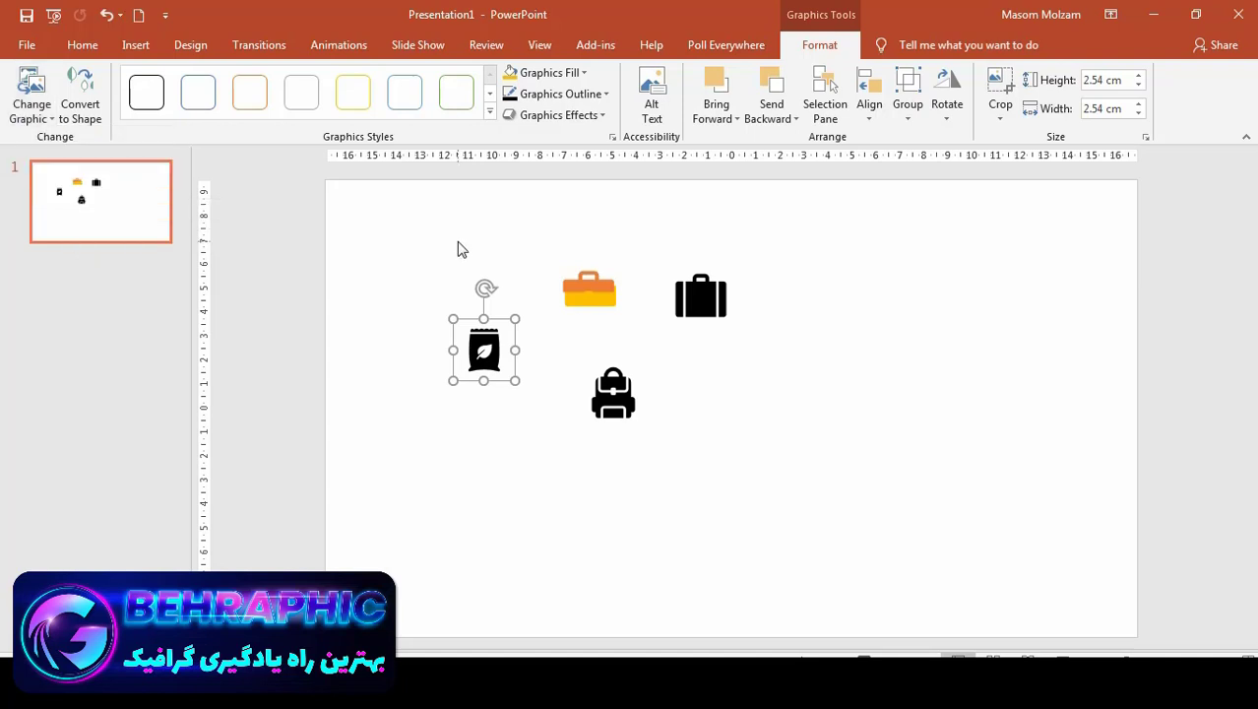